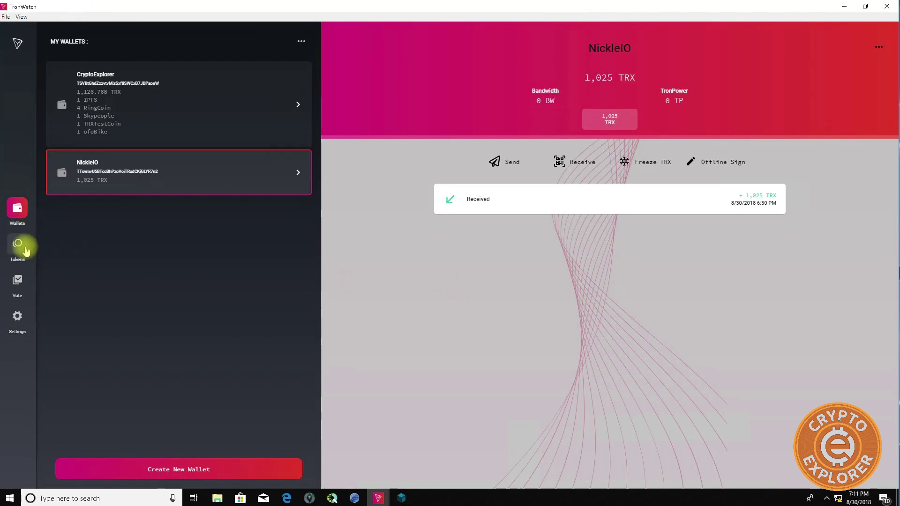
# Search the TronWatch token list for an existing 'energon' token.
pyautogui.click(13, 251)
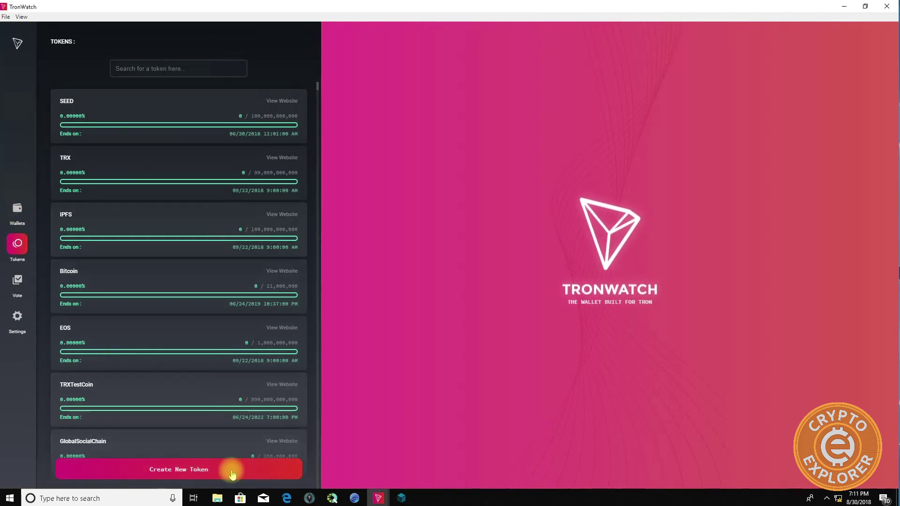
pyautogui.click(153, 70)
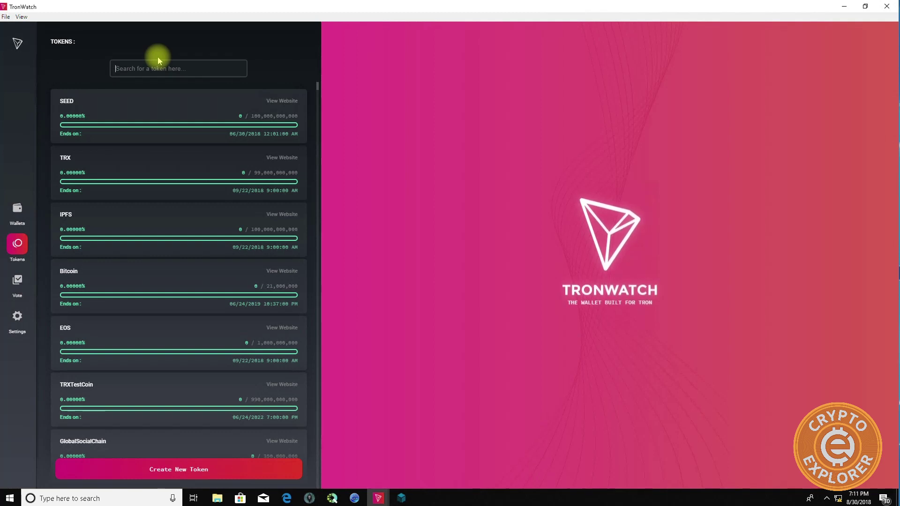
pyautogui.write('en')
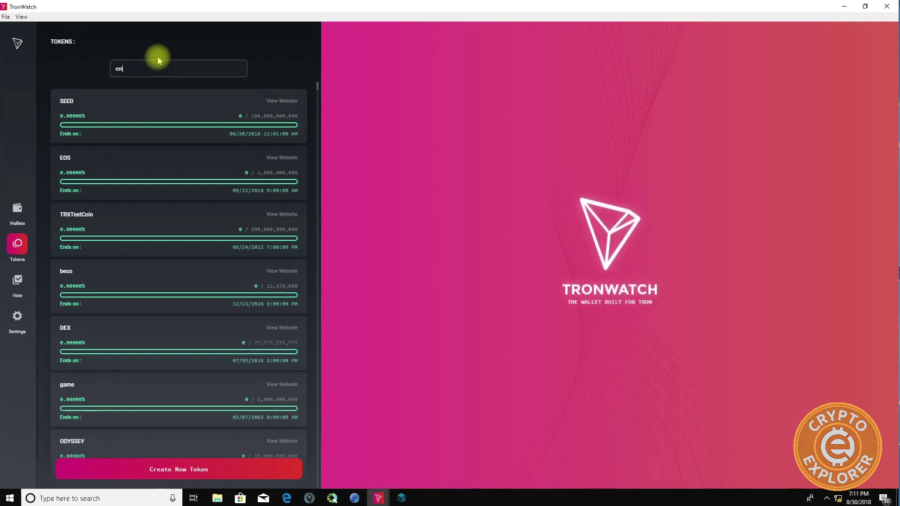
pyautogui.write('ergon')
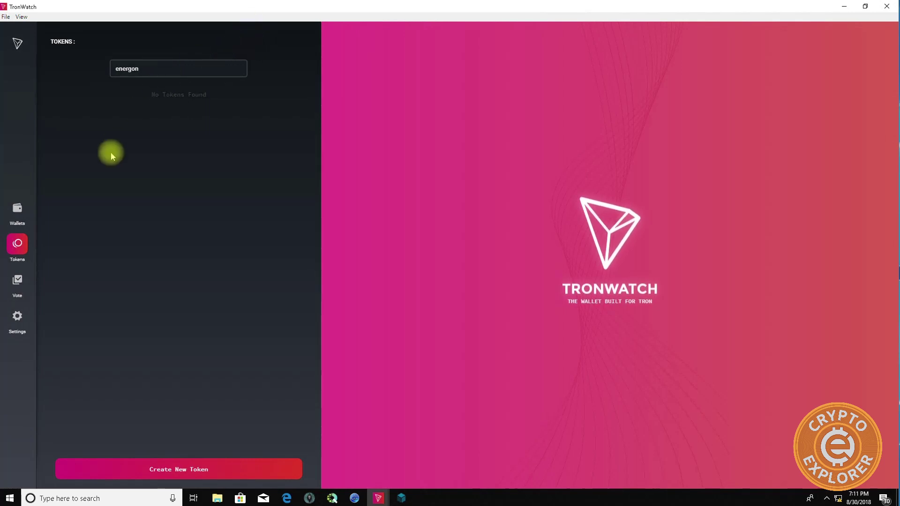
# Fill in a new token: Energon, ERGN, supply 500000000, alien robots from Cybertron description.
pyautogui.click(157, 468)
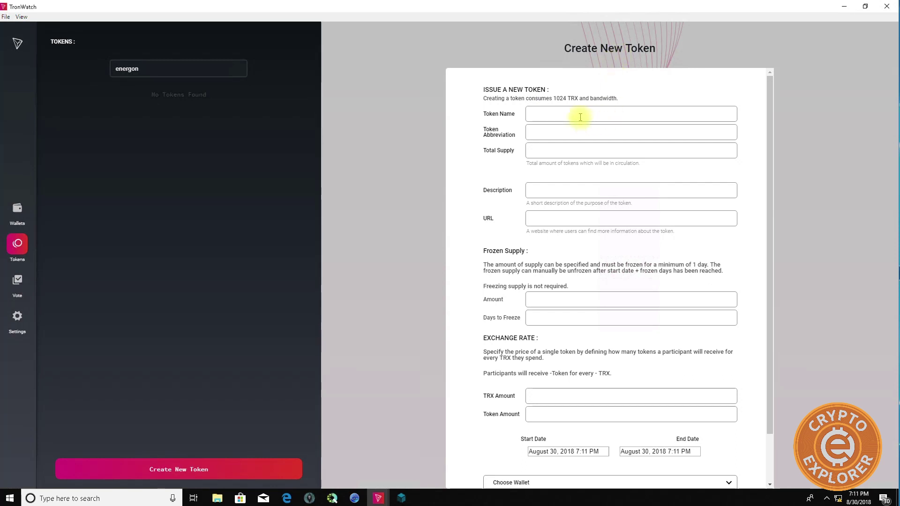
pyautogui.click(572, 115)
pyautogui.write('ergon')
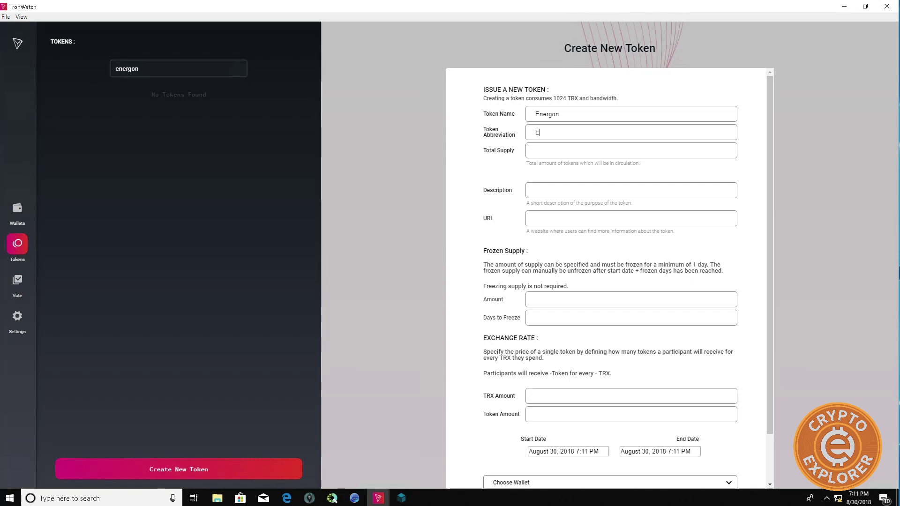
pyautogui.write('GN')
pyautogui.write('00')
pyautogui.write('000000')
pyautogui.press('Tab')
pyautogui.write('ippin')
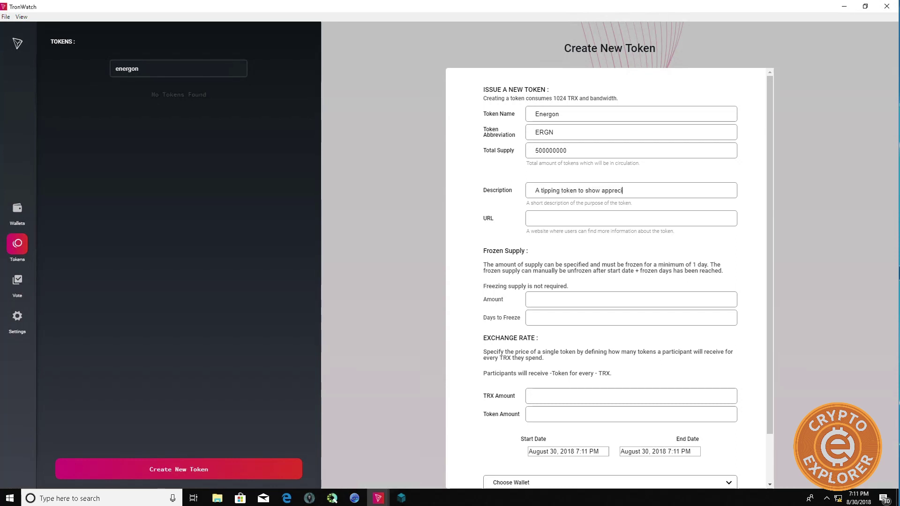
pyautogui.press('BackSpace')
pyautogui.press('BackSpace')
pyautogui.press('BackSpace')
pyautogui.press('BackSpace')
pyautogui.press('BackSpace')
pyautogui.press('BackSpace')
pyautogui.press('BackSpace')
pyautogui.press('BackSpace')
pyautogui.press('BackSpace')
pyautogui.write('t')
pyautogui.write('o power large alien')
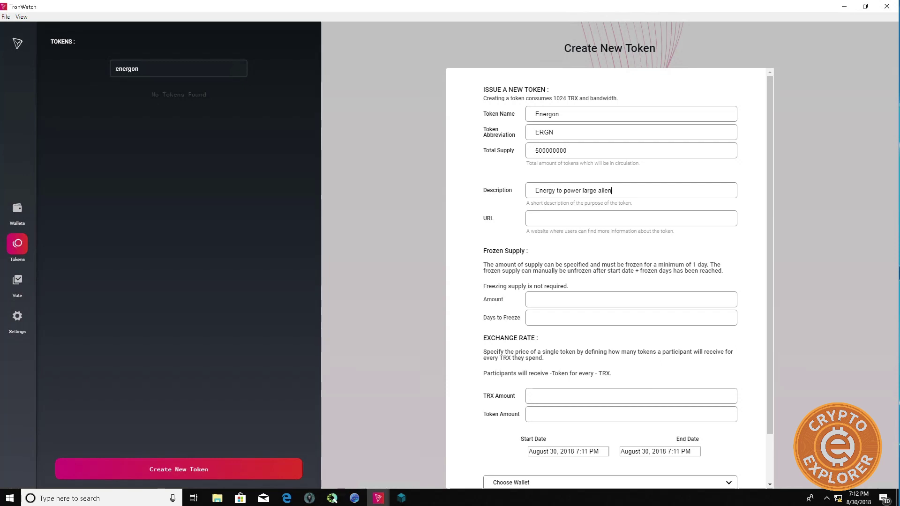
pyautogui.write('obot')
pyautogui.write('Cyb')
pyautogui.write('ertron')
pyautogui.write('.')
pyautogui.press('Tab')
pyautogui.click(555, 218)
pyautogui.write('http://energoncube.io/')
pyautogui.moveTo(630, 299)
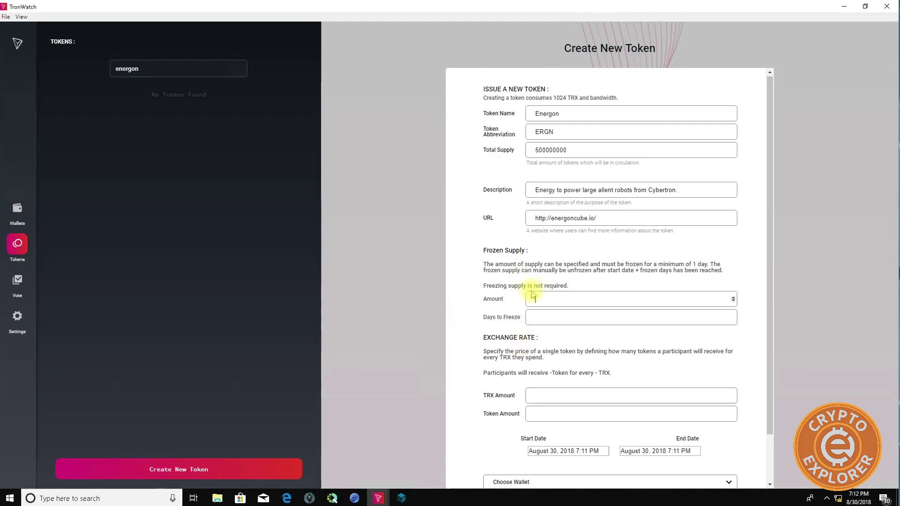
pyautogui.scroll(-1, 534, 295)
pyautogui.scroll(1, 538, 302)
pyautogui.scroll(-1, 531, 337)
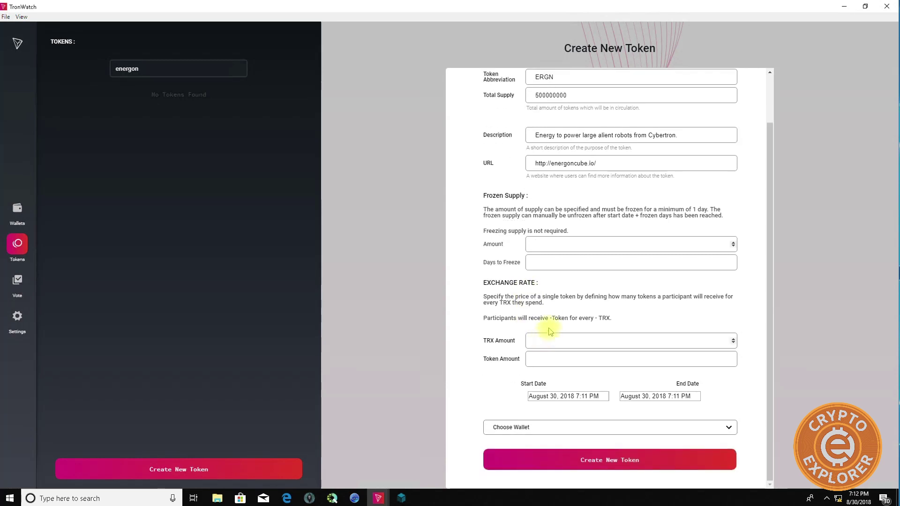
pyautogui.scroll(1, 555, 327)
pyautogui.click(550, 387)
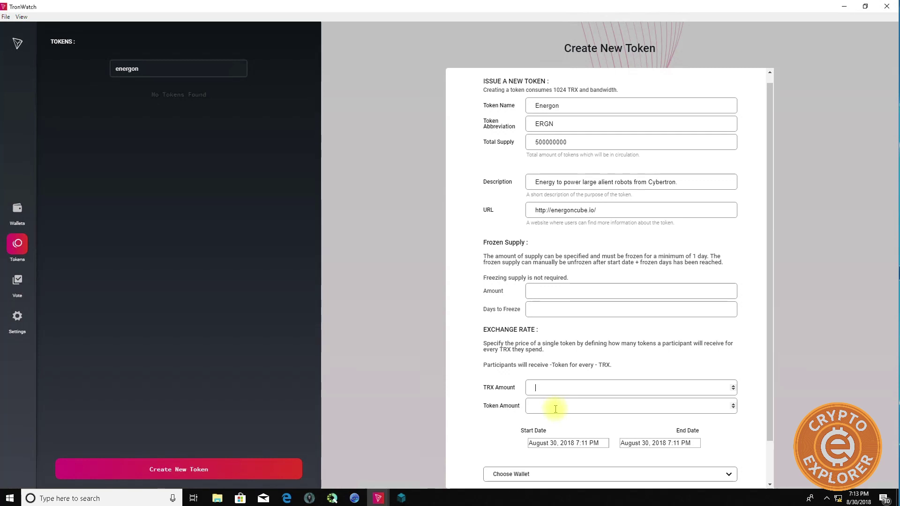
pyautogui.write('1')
# Set the Energon exchange rate to 1 TRX for 100 tokens.
pyautogui.click(547, 405)
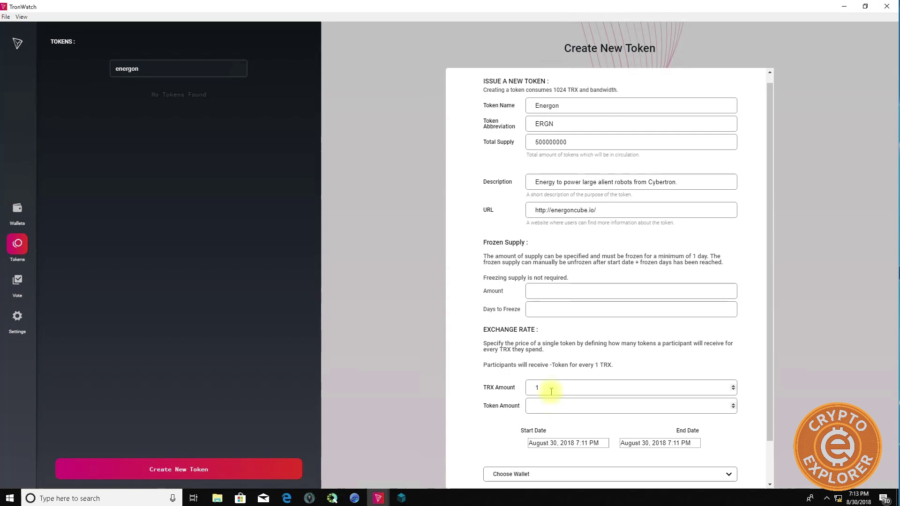
pyautogui.write('100')
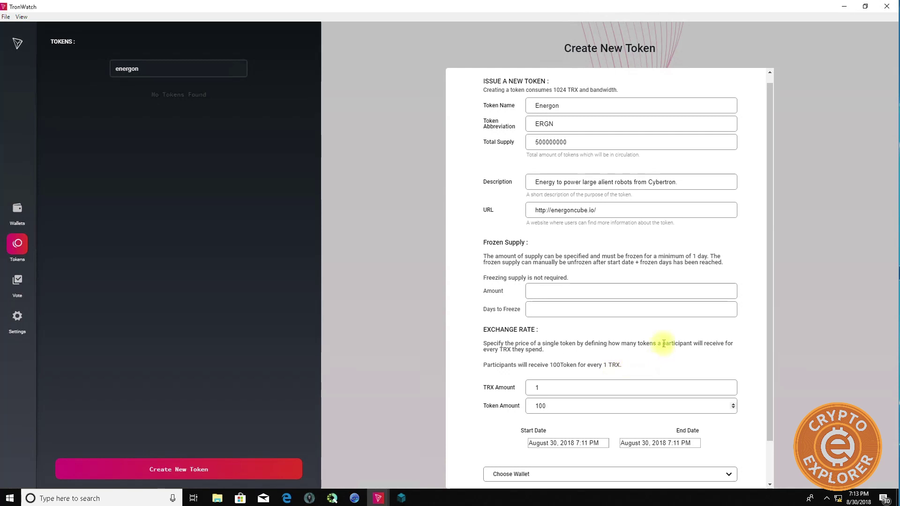
pyautogui.click(502, 366)
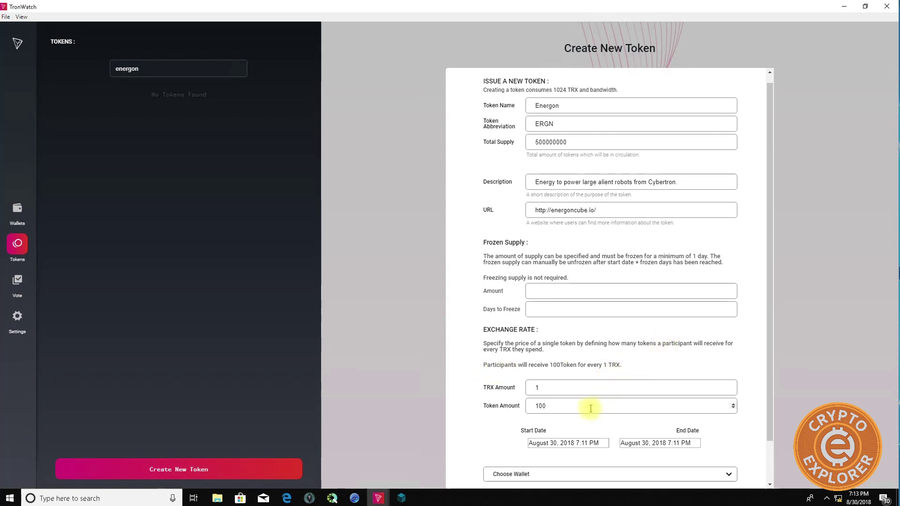
pyautogui.click(564, 394)
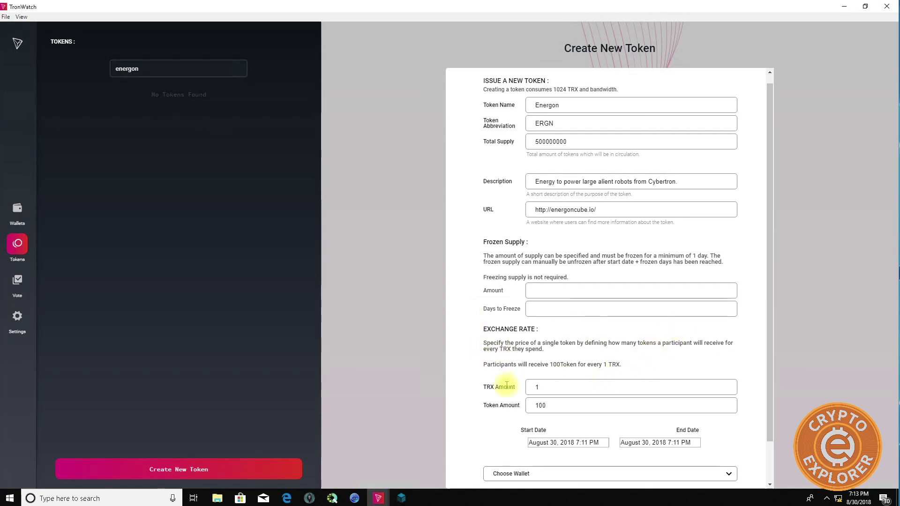
pyautogui.scroll(-1, 524, 382)
pyautogui.scroll(2, 576, 404)
pyautogui.scroll(-2, 616, 428)
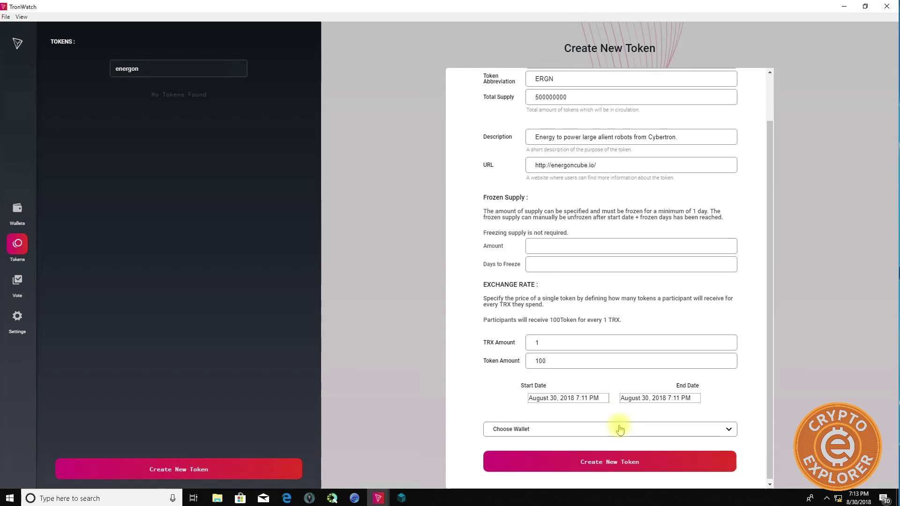
# Set the sale to run from August 31, 2018 to December 31, 2018.
pyautogui.click(599, 397)
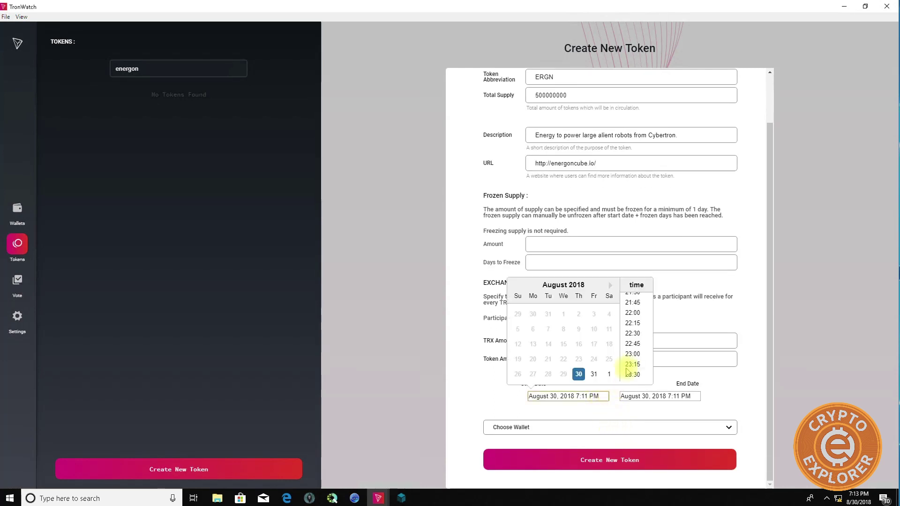
pyautogui.click(593, 374)
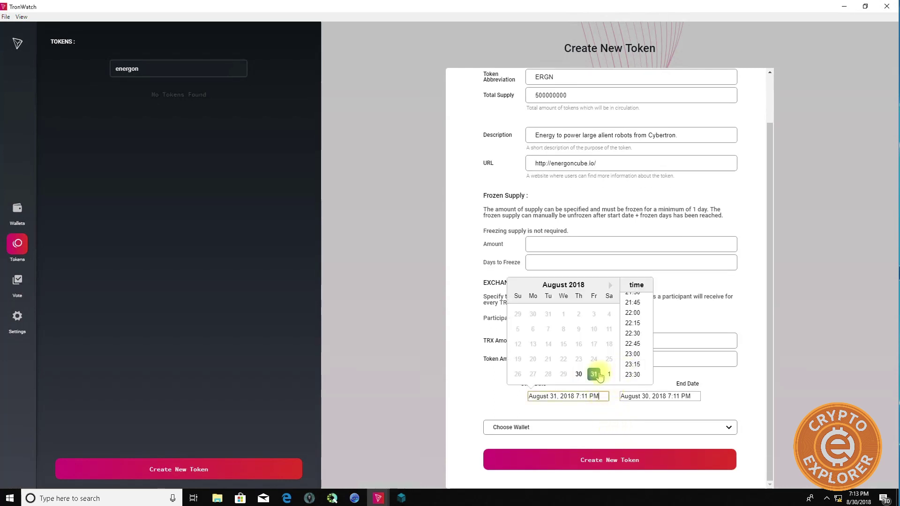
pyautogui.click(640, 396)
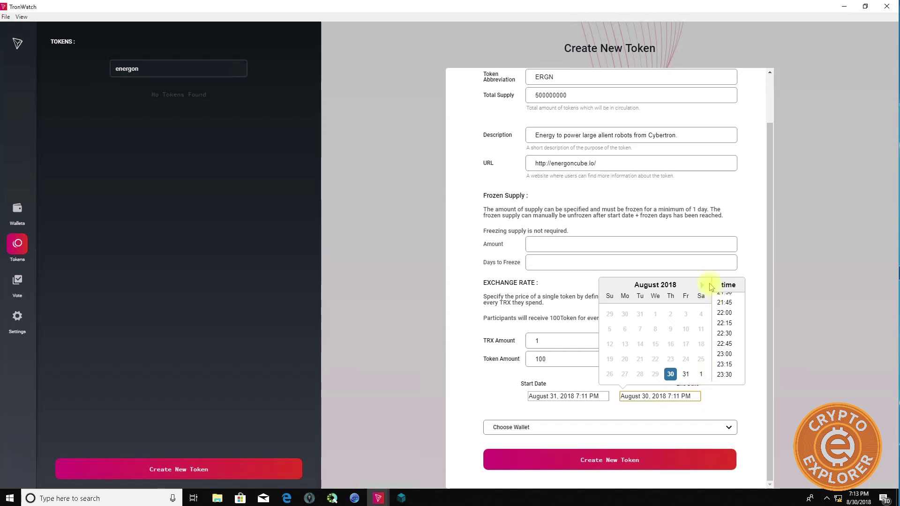
pyautogui.click(702, 288)
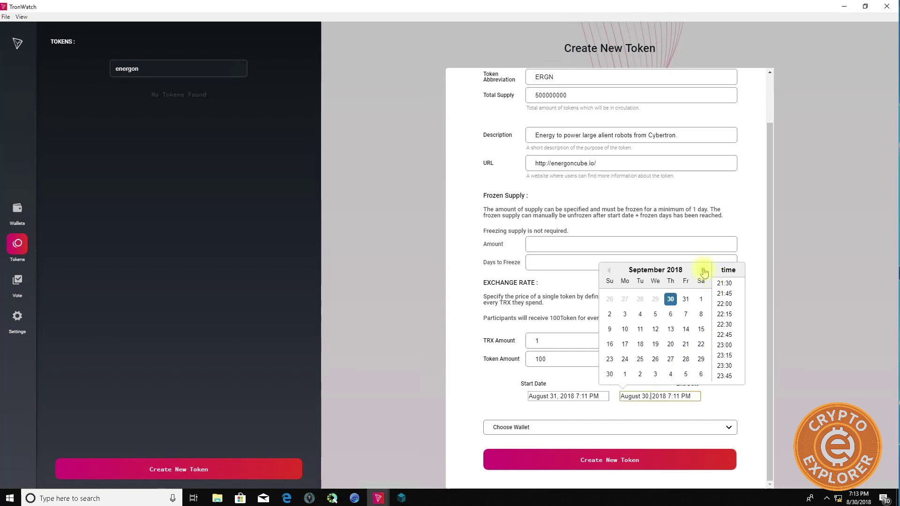
pyautogui.click(702, 272)
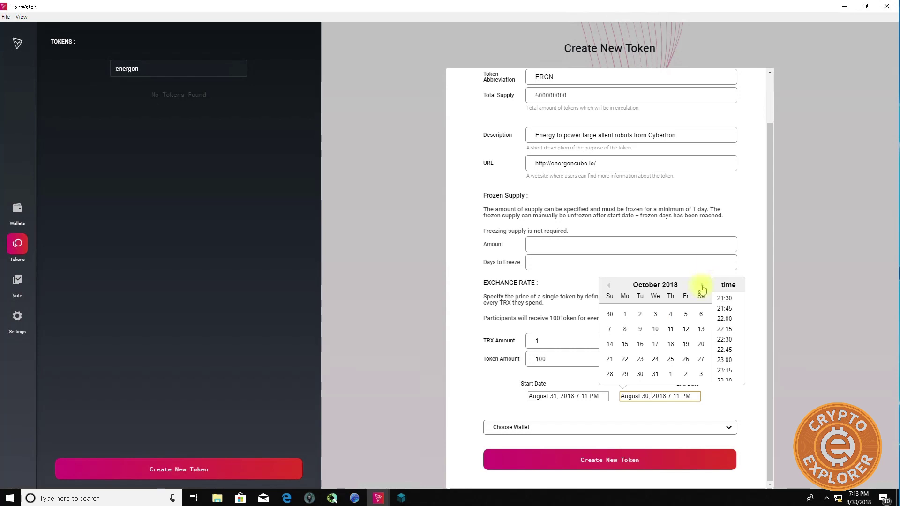
pyautogui.click(700, 287)
pyautogui.click(701, 287)
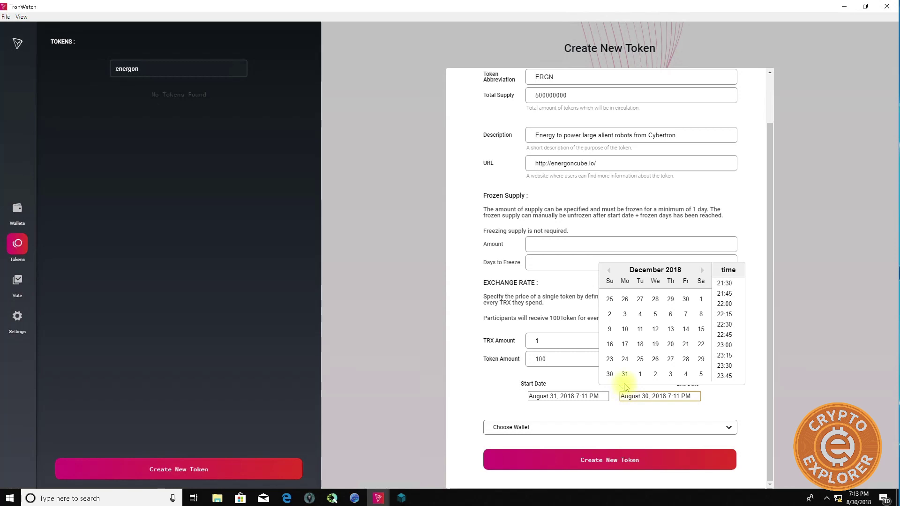
pyautogui.click(625, 374)
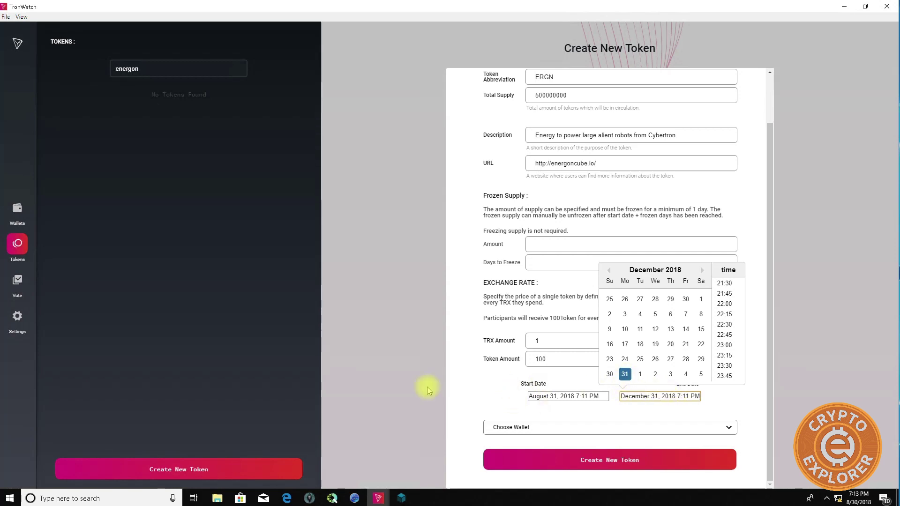
pyautogui.click(490, 387)
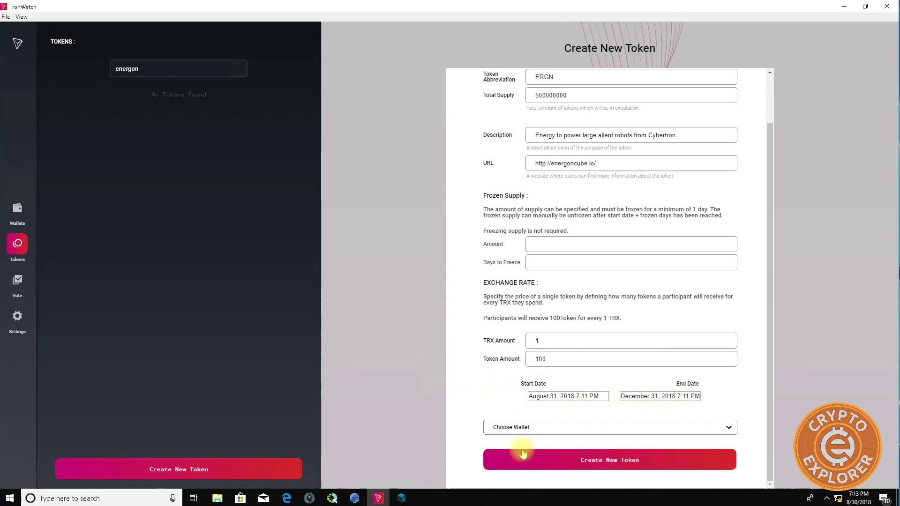
# Choose NickleIO as the issuing wallet and review the top of the token form.
pyautogui.click(518, 427)
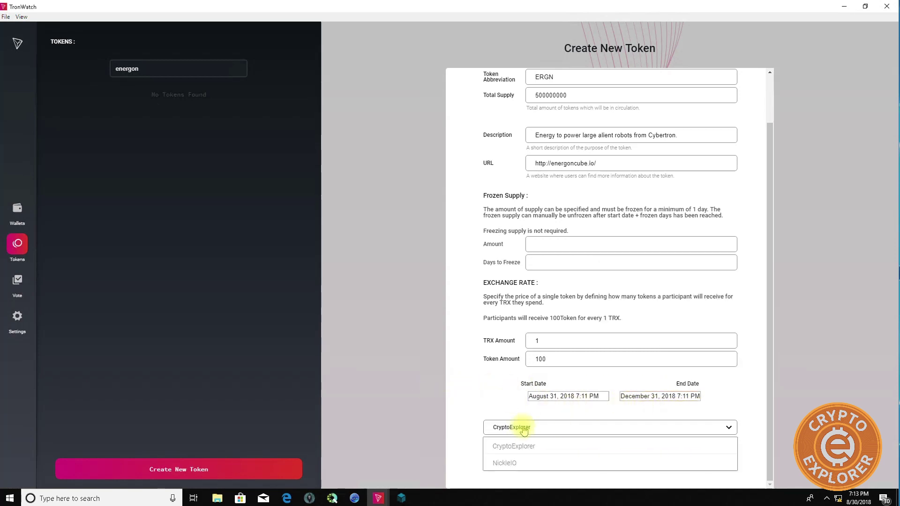
pyautogui.click(501, 463)
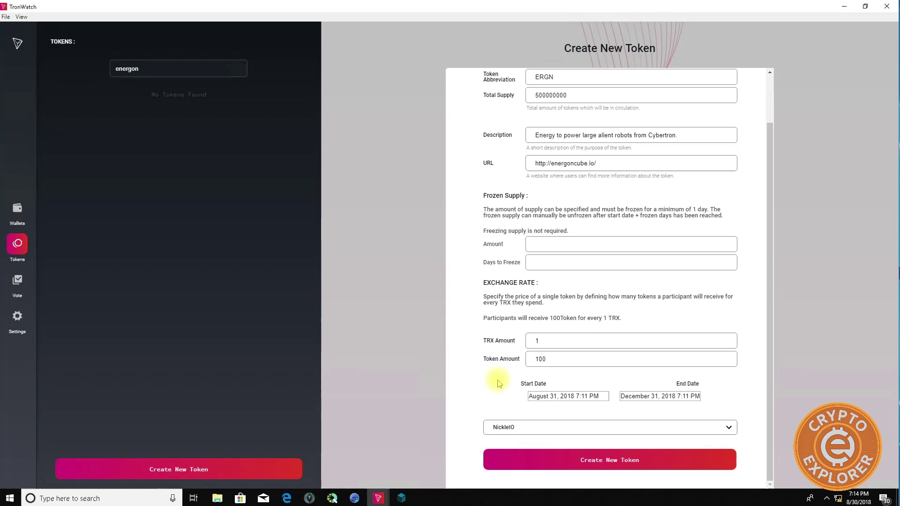
pyautogui.click(770, 88)
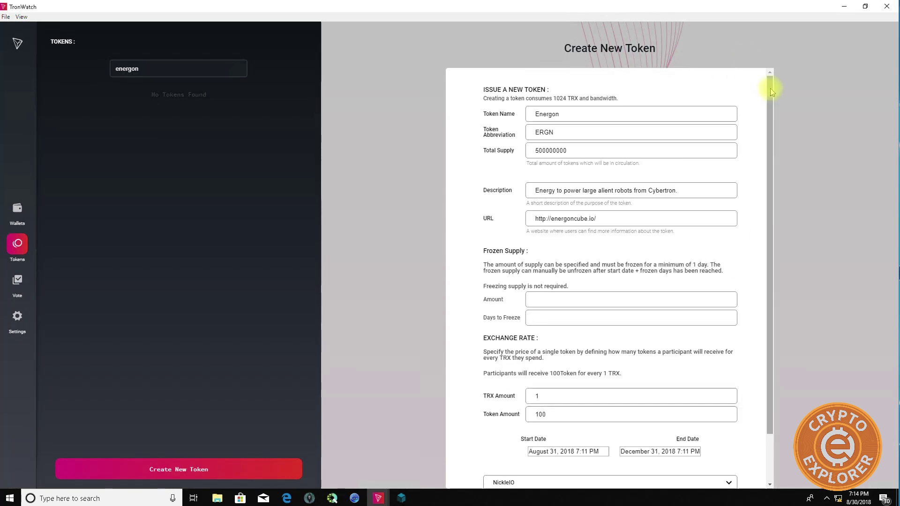
pyautogui.moveTo(769, 88); pyautogui.dragTo(754, 231)
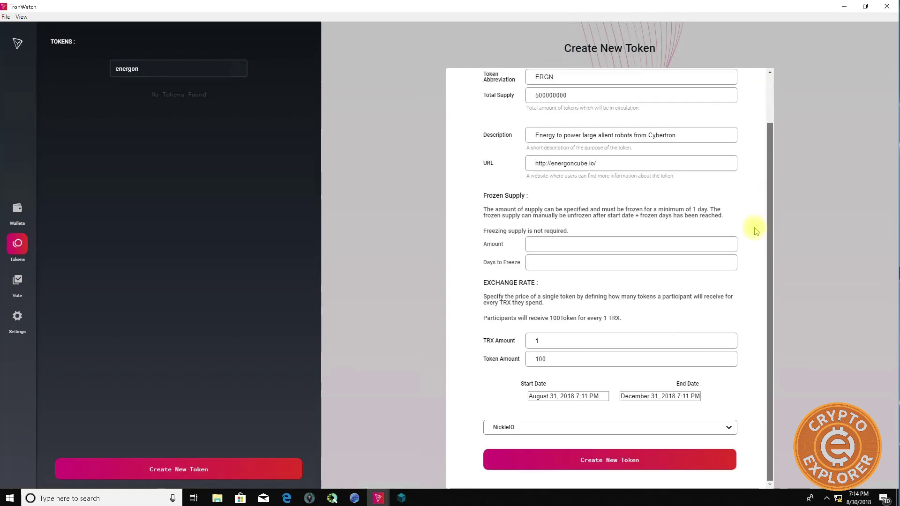
# Submit and confirm the Energon token creation, then dismiss the success message.
pyautogui.click(619, 461)
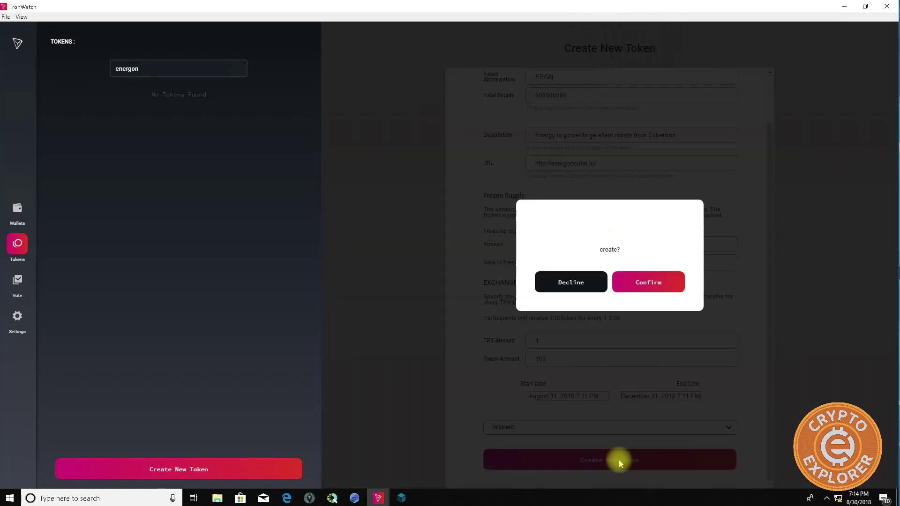
pyautogui.click(651, 289)
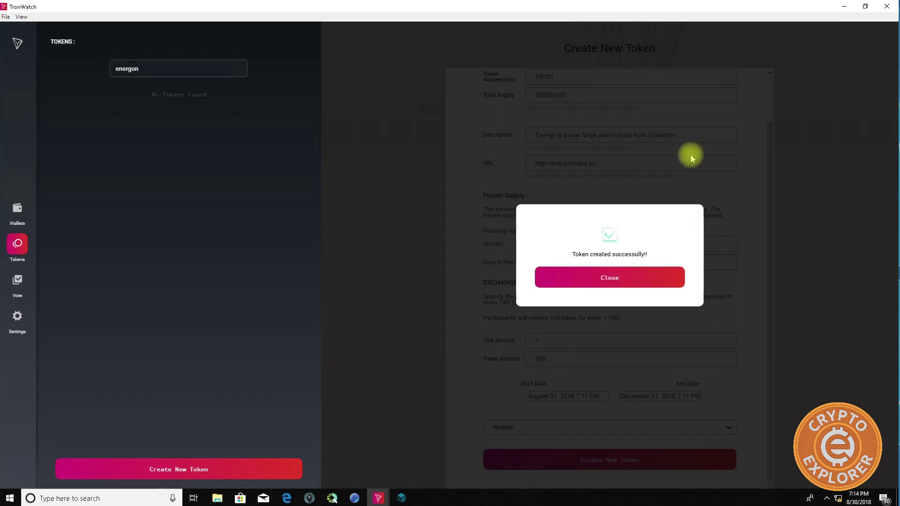
pyautogui.click(608, 279)
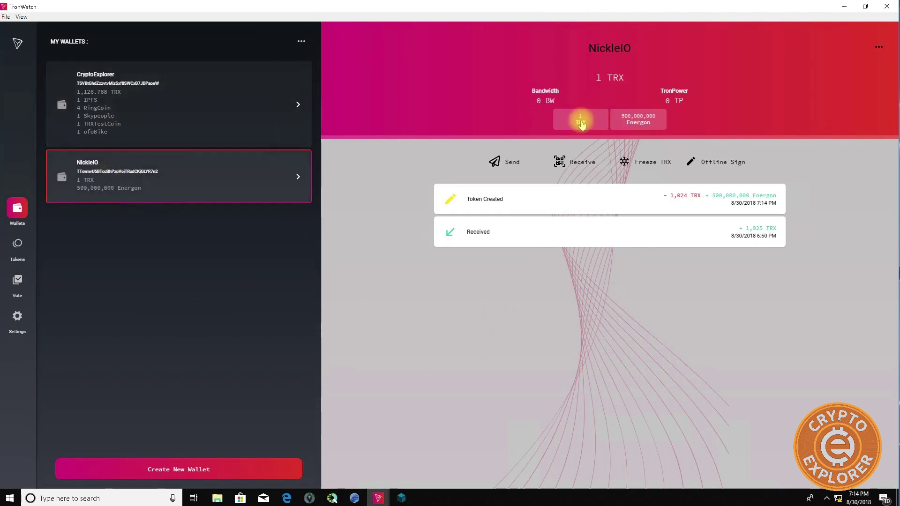
# Copy CryptoExplorer's receiving address, then reopen NickleIO's 500,000,000 Energon balance.
pyautogui.click(635, 123)
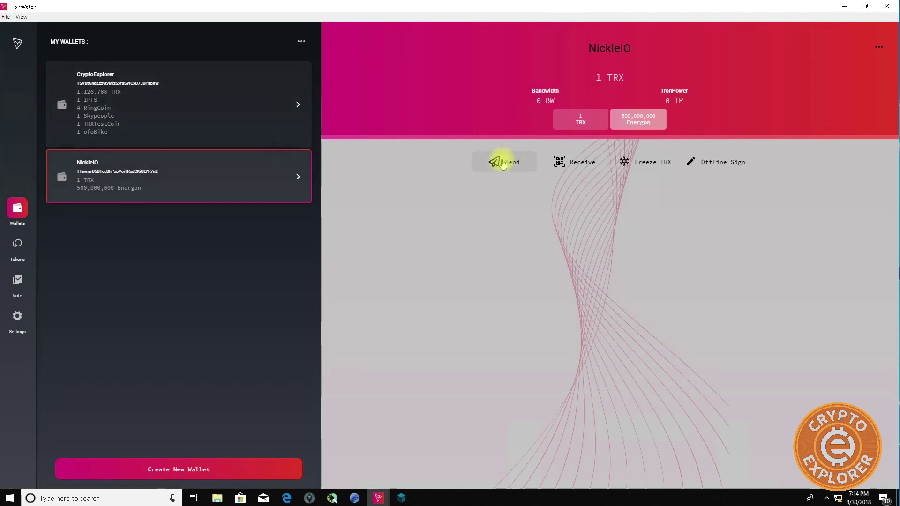
pyautogui.click(133, 92)
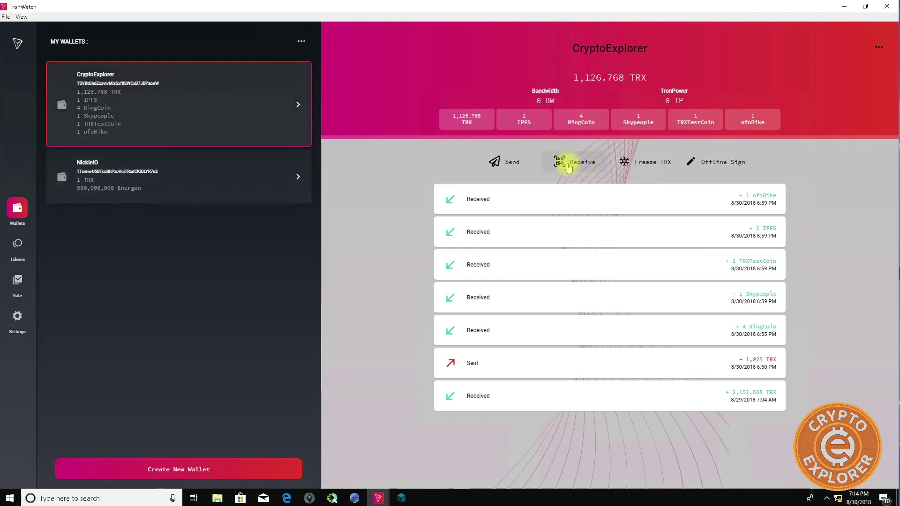
pyautogui.click(567, 176)
pyautogui.click(609, 256)
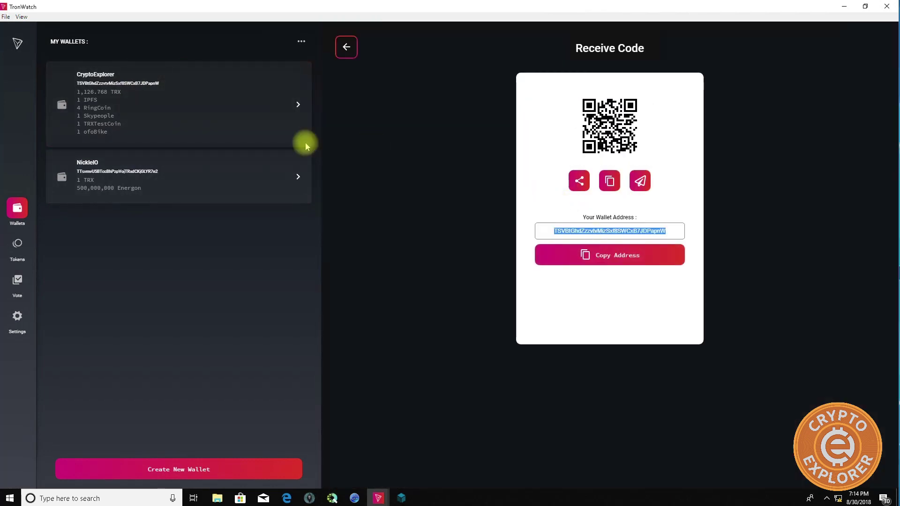
pyautogui.click(191, 183)
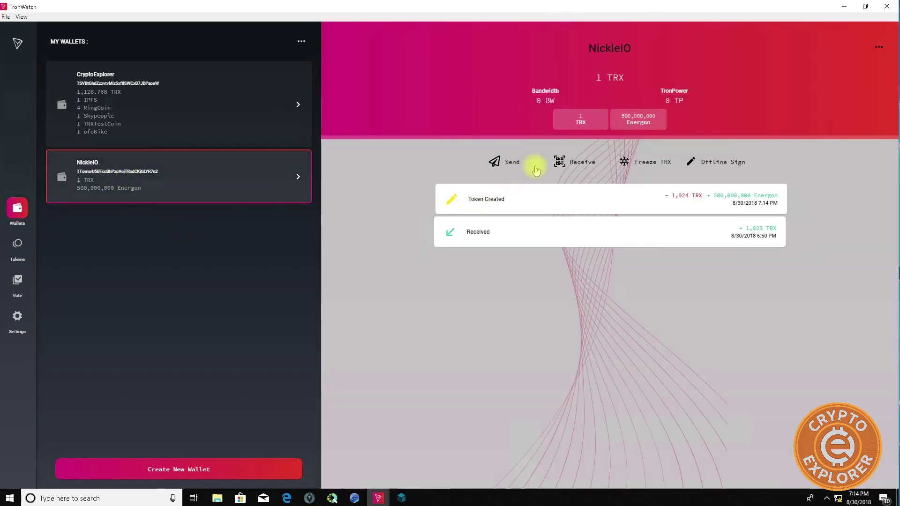
pyautogui.click(628, 123)
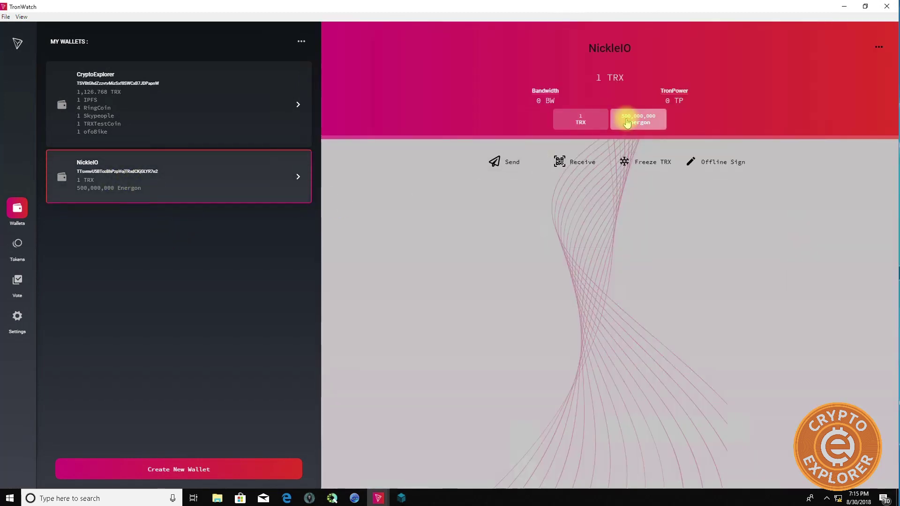
# Send 1 Energon from NickleIO to the pasted CryptoExplorer address and confirm.
pyautogui.click(501, 166)
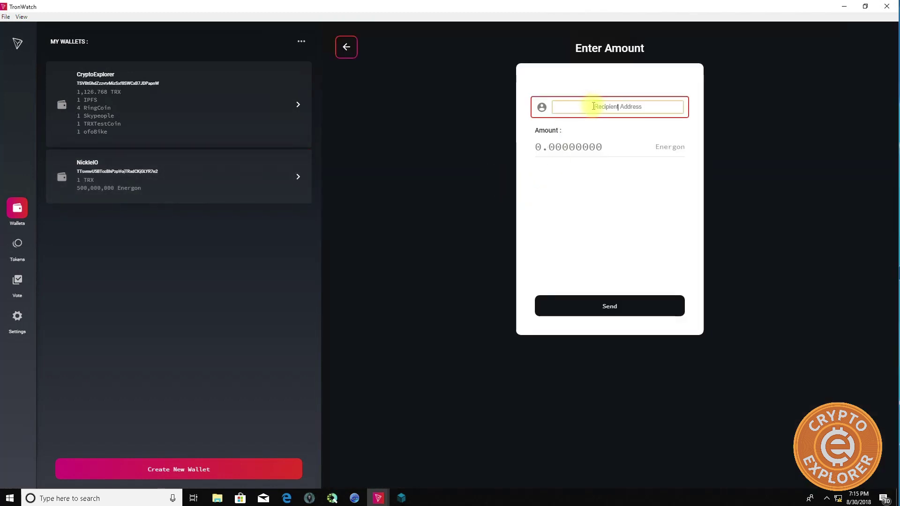
pyautogui.hotkey('ctrl', 'v')
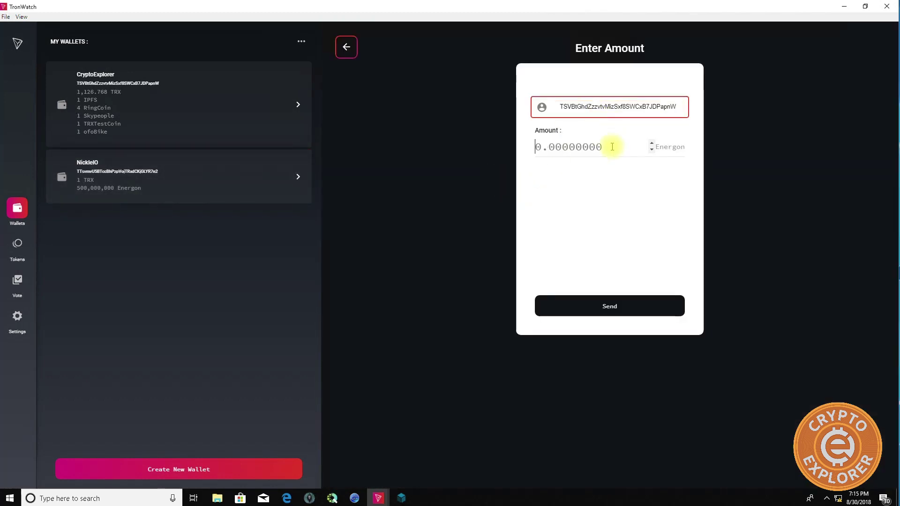
pyautogui.write('1')
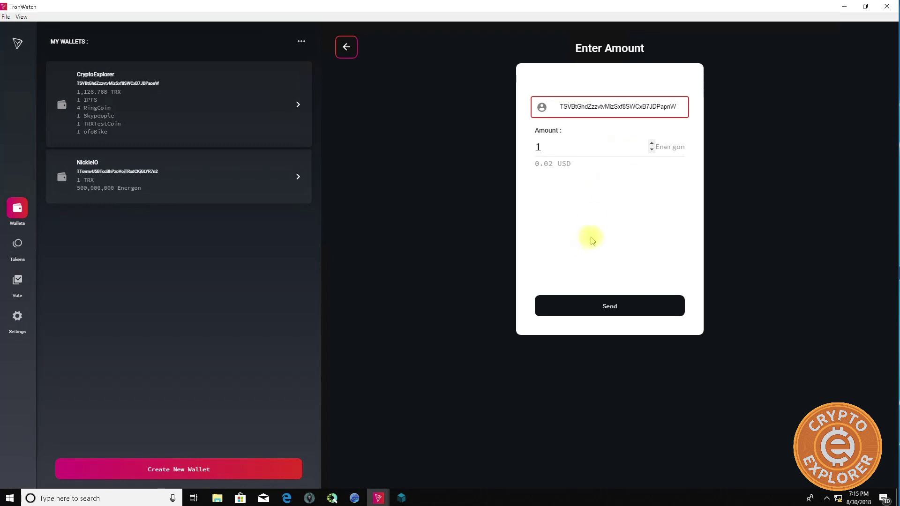
pyautogui.click(596, 308)
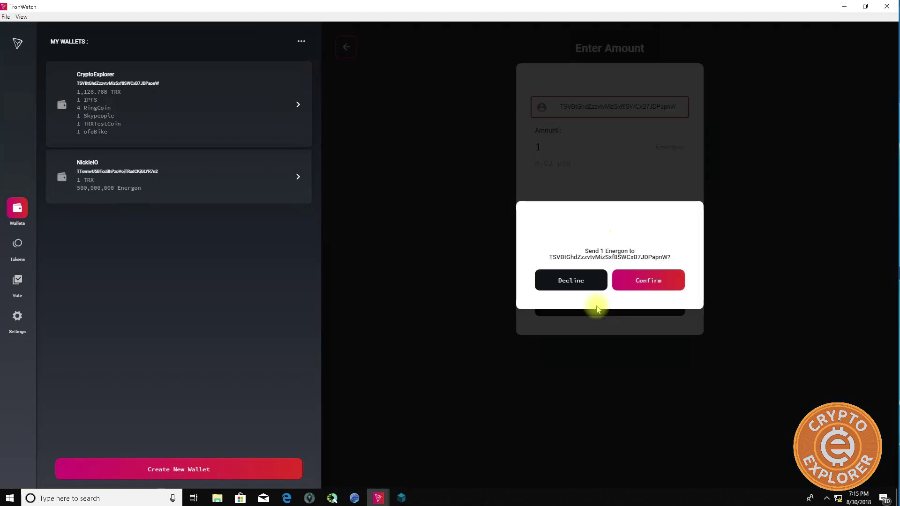
pyautogui.click(648, 287)
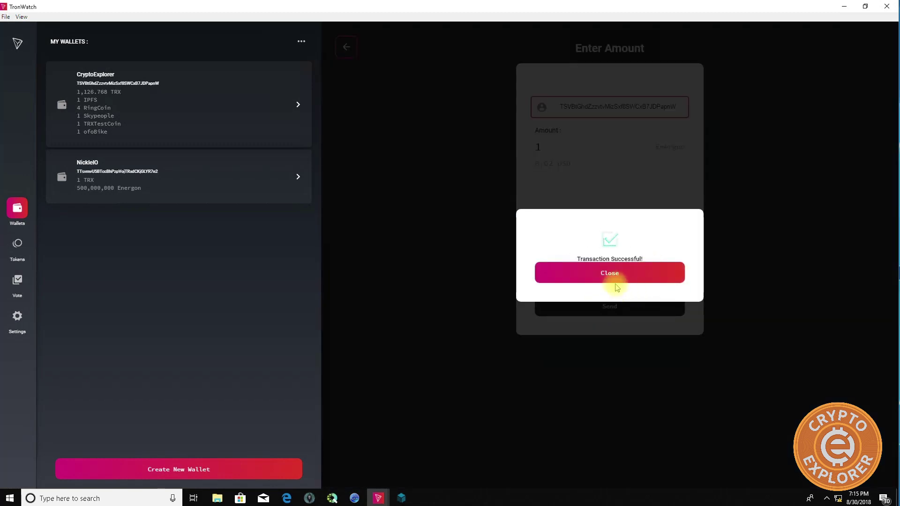
pyautogui.click(611, 273)
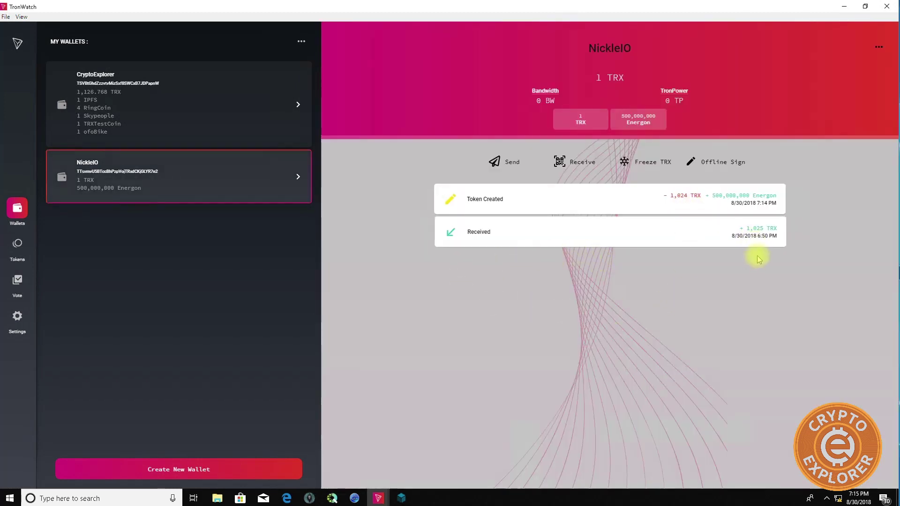
# Review NickleIO's 499,999,999 Energon and CryptoExplorer's received 1 Energon, then return to NickleIO.
pyautogui.click(634, 118)
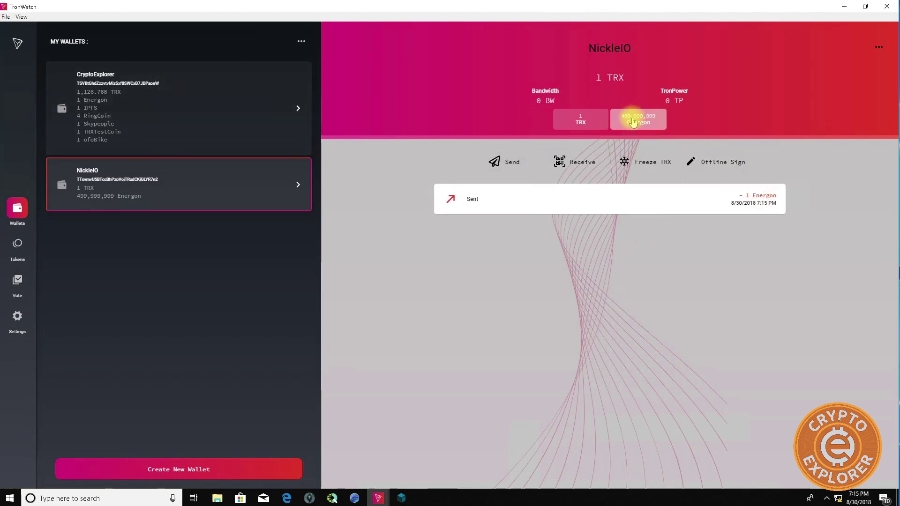
pyautogui.click(187, 106)
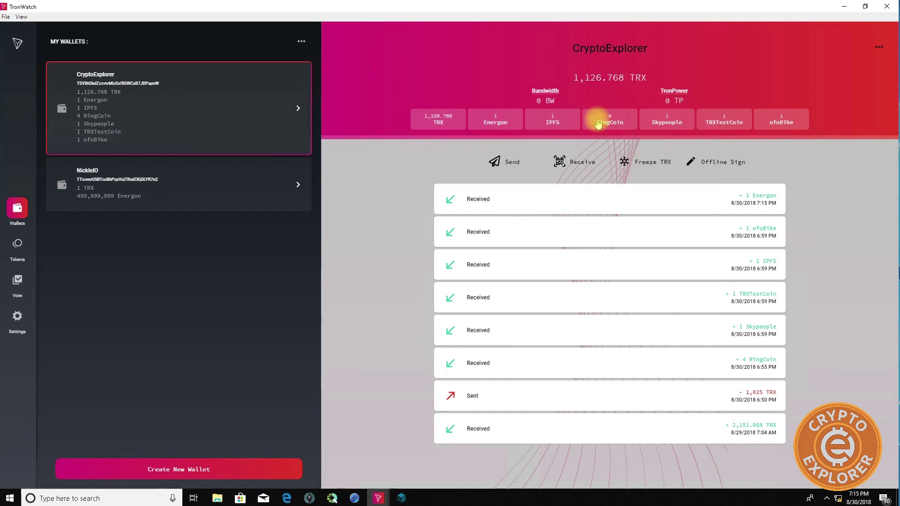
pyautogui.click(496, 126)
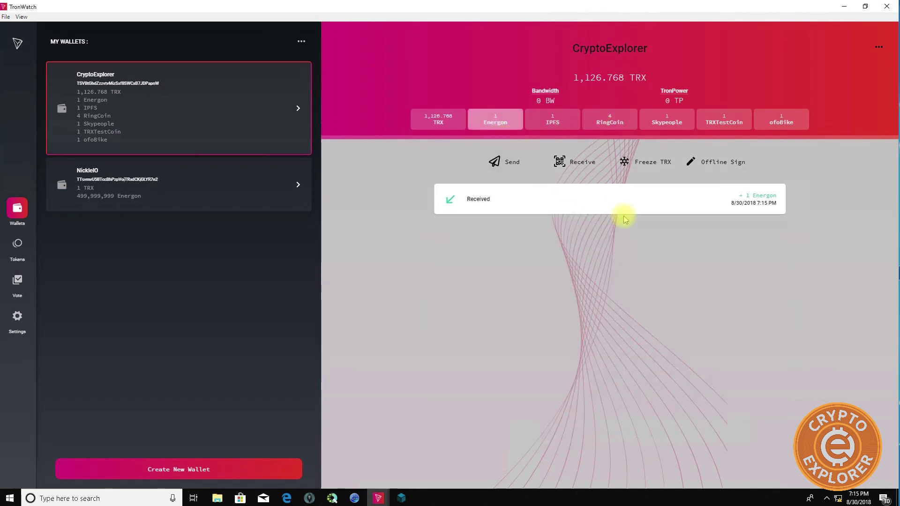
pyautogui.click(211, 182)
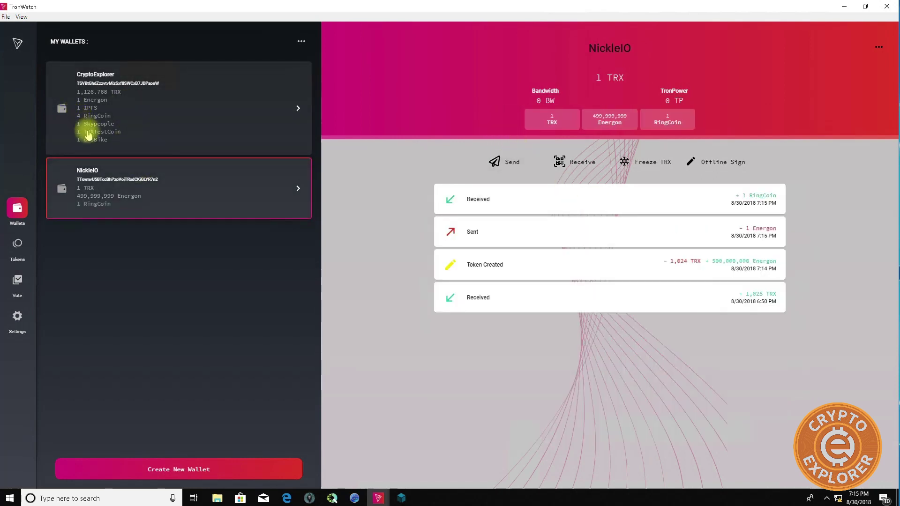